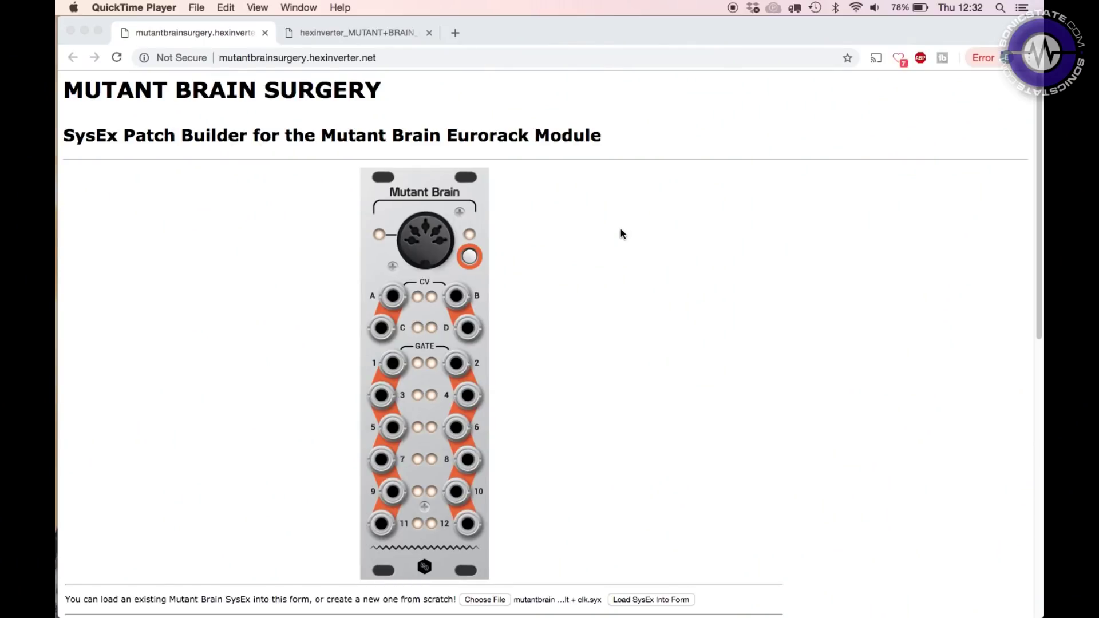
scroll(623, 233, "down", 10)
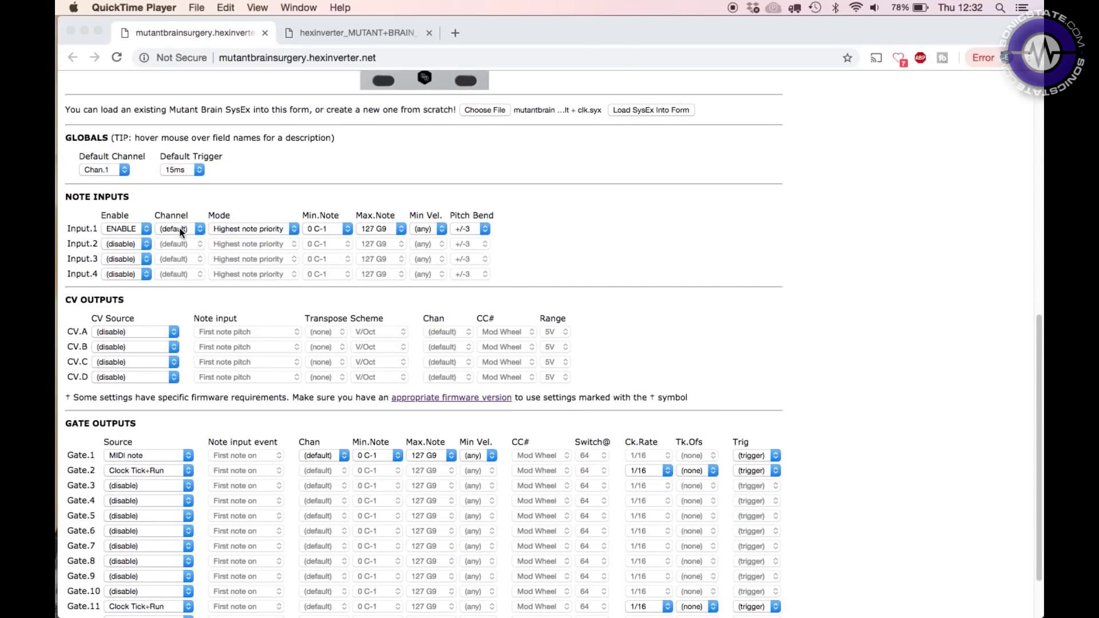
left_click(236, 229)
left_click(253, 229)
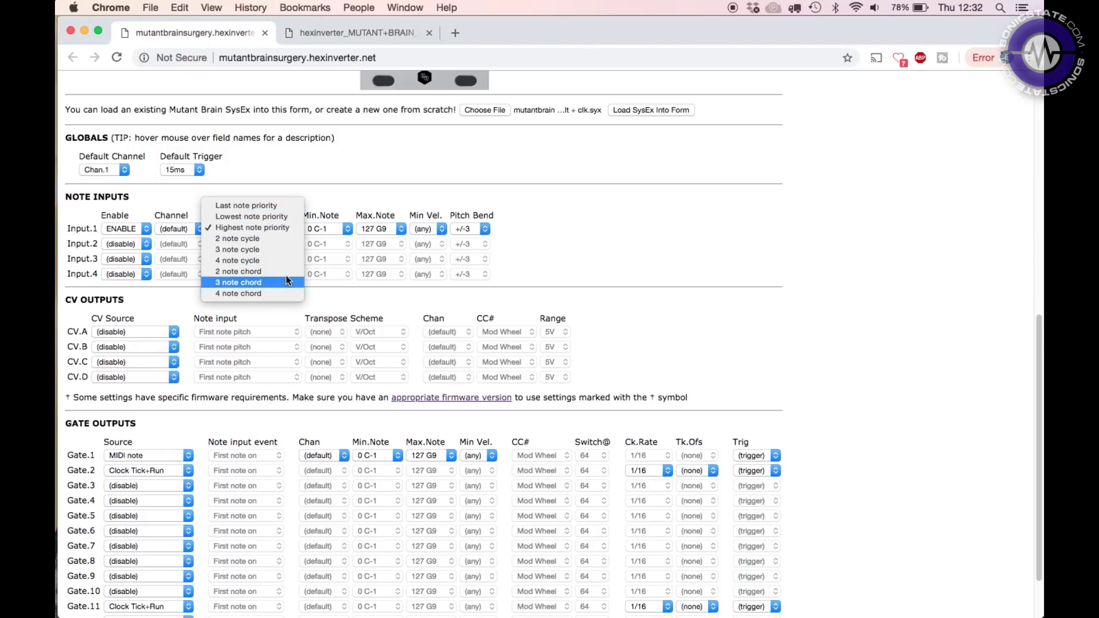
left_click(337, 179)
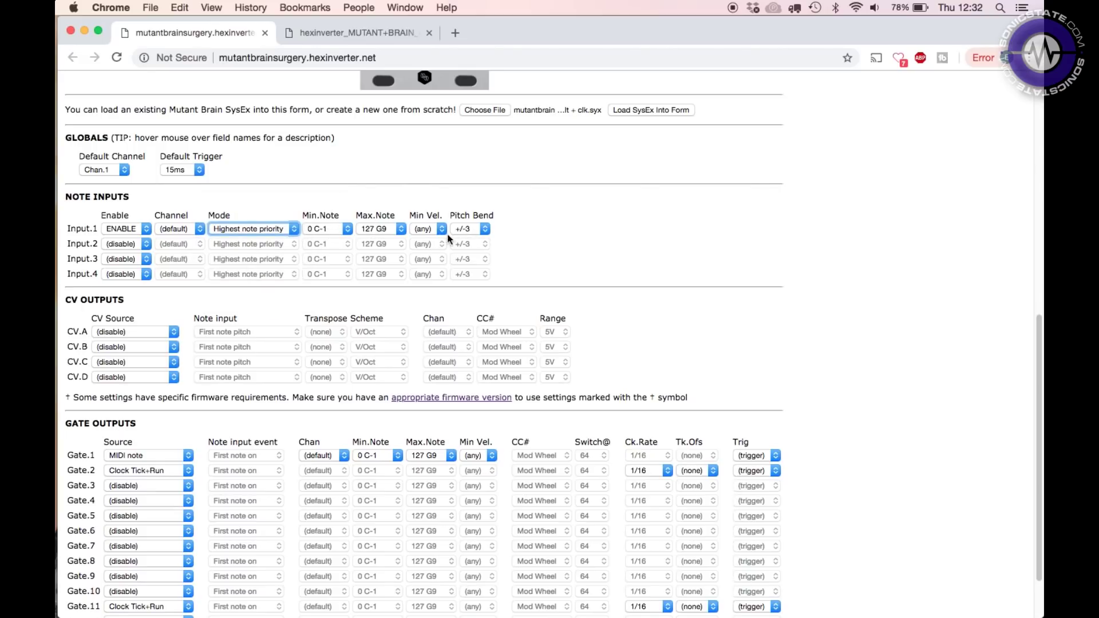
scroll(174, 334, "down", 3)
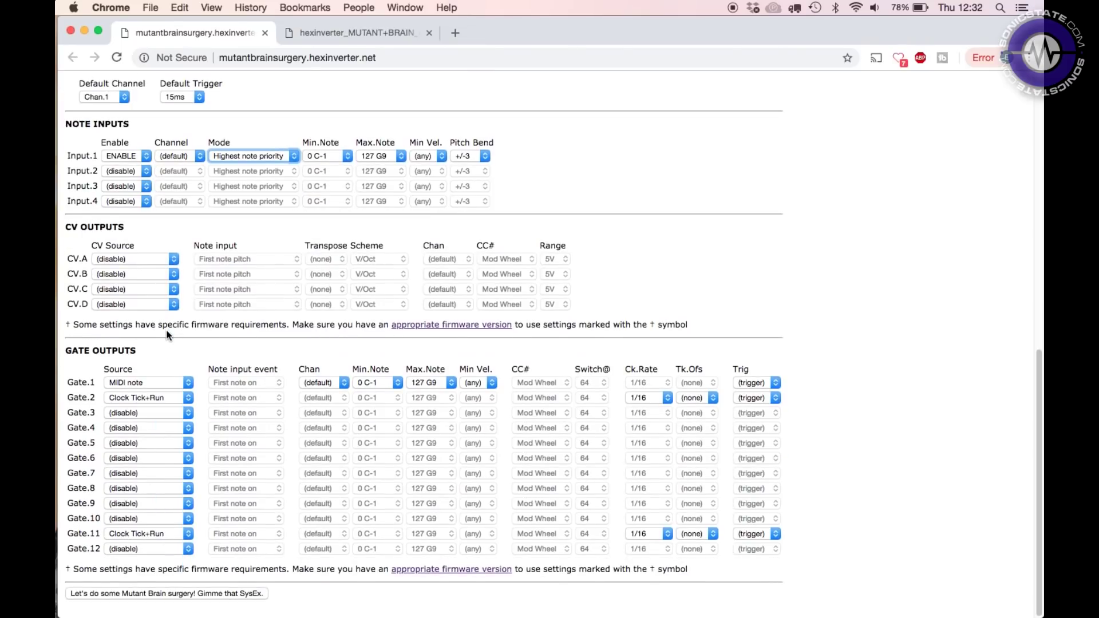
Step: Go through CV.A's source options and set it to follow Note input #1
left_click(172, 262)
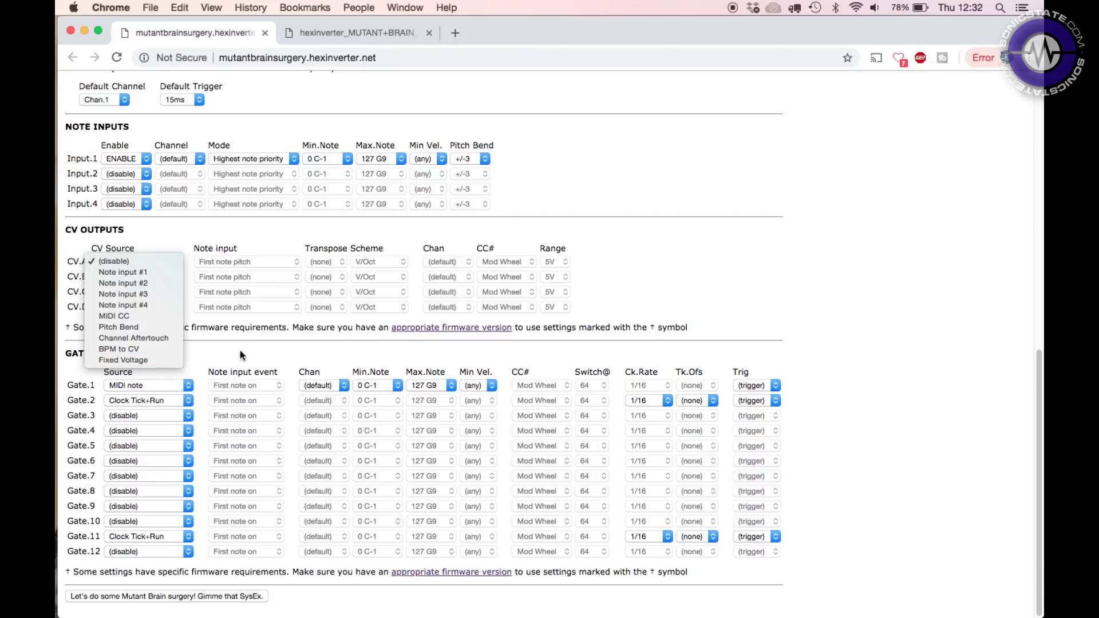
left_click(276, 345)
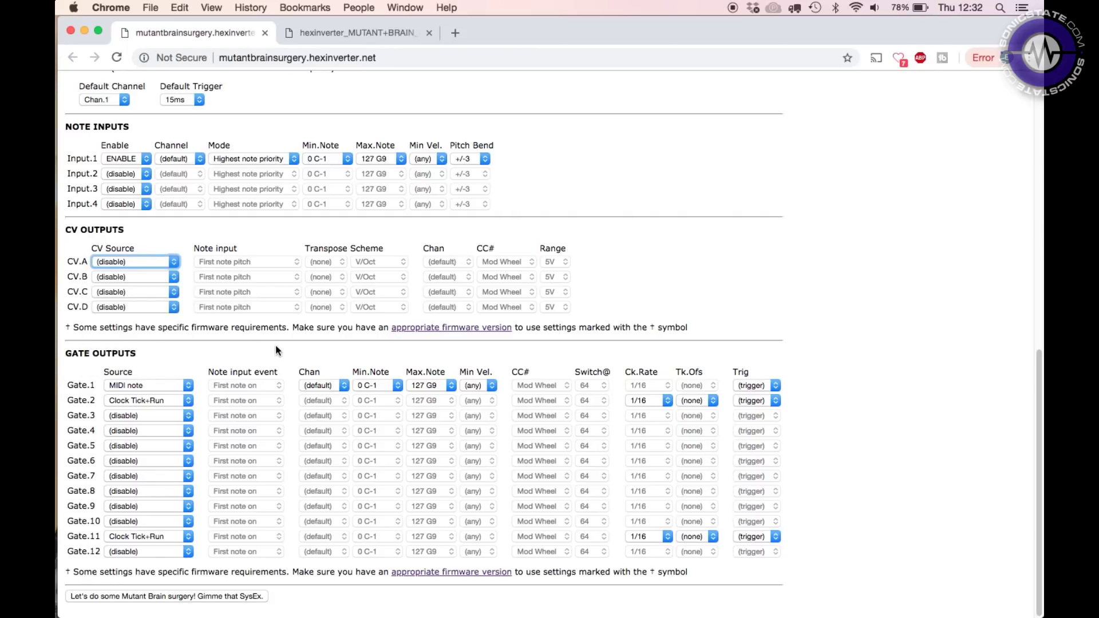
left_click(154, 261)
key("Escape")
key("n")
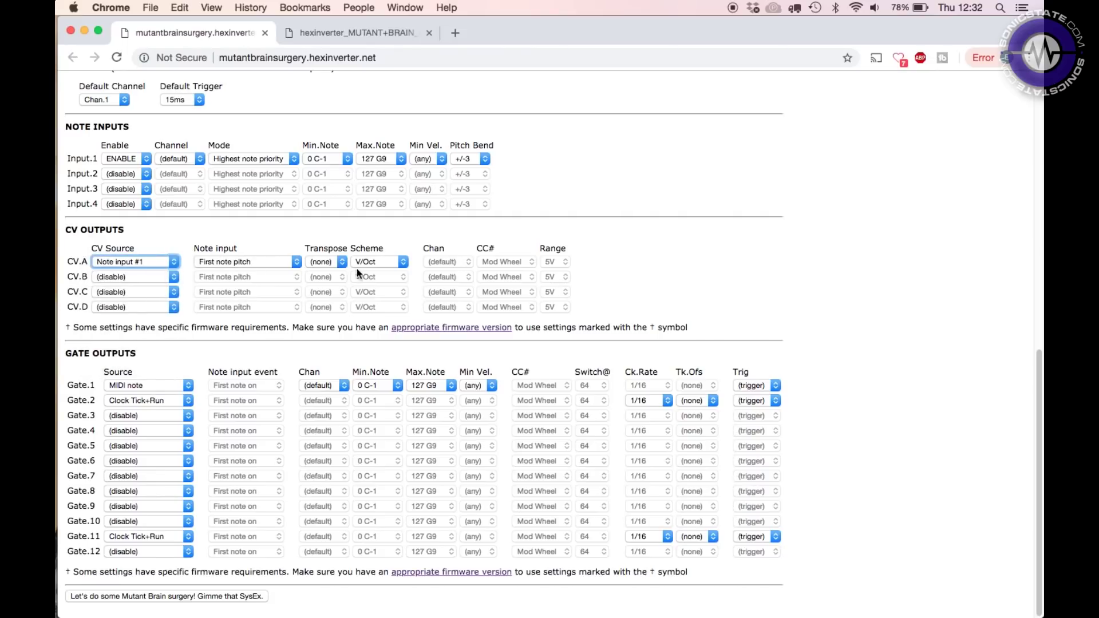
Step: Leave CV.A with no transposition and V/Oct as its pitch scheme
left_click(339, 260)
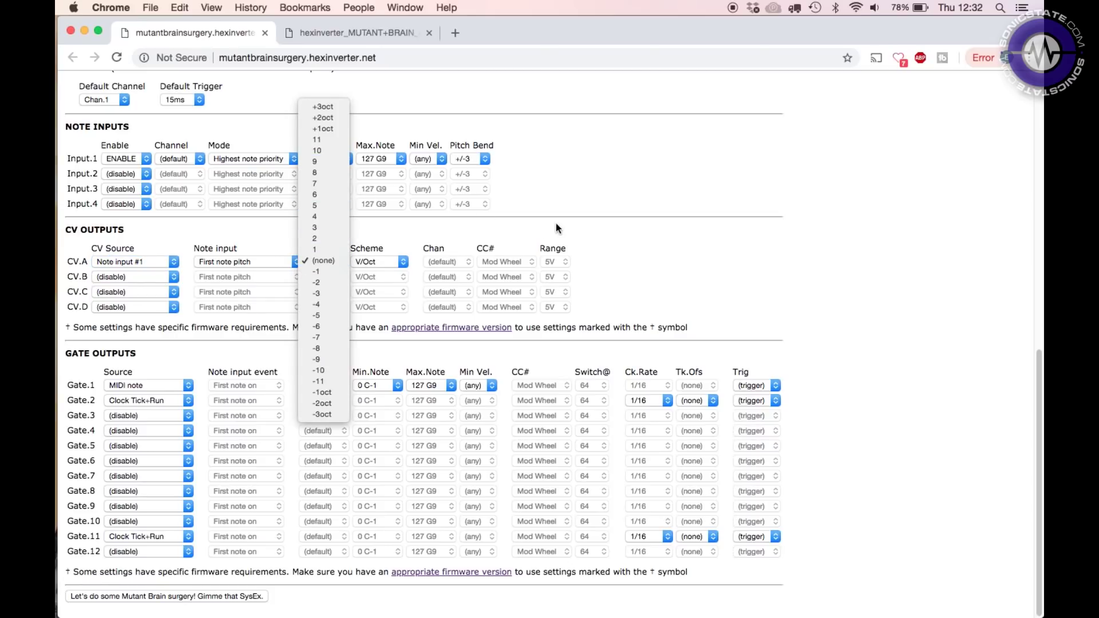
left_click(616, 232)
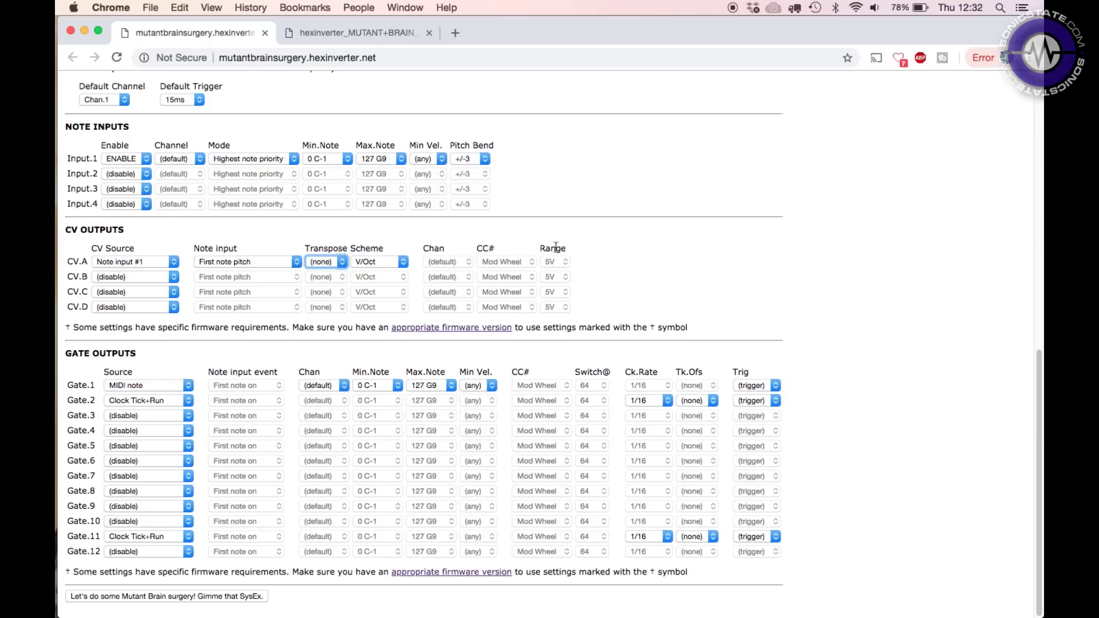
left_click(404, 262)
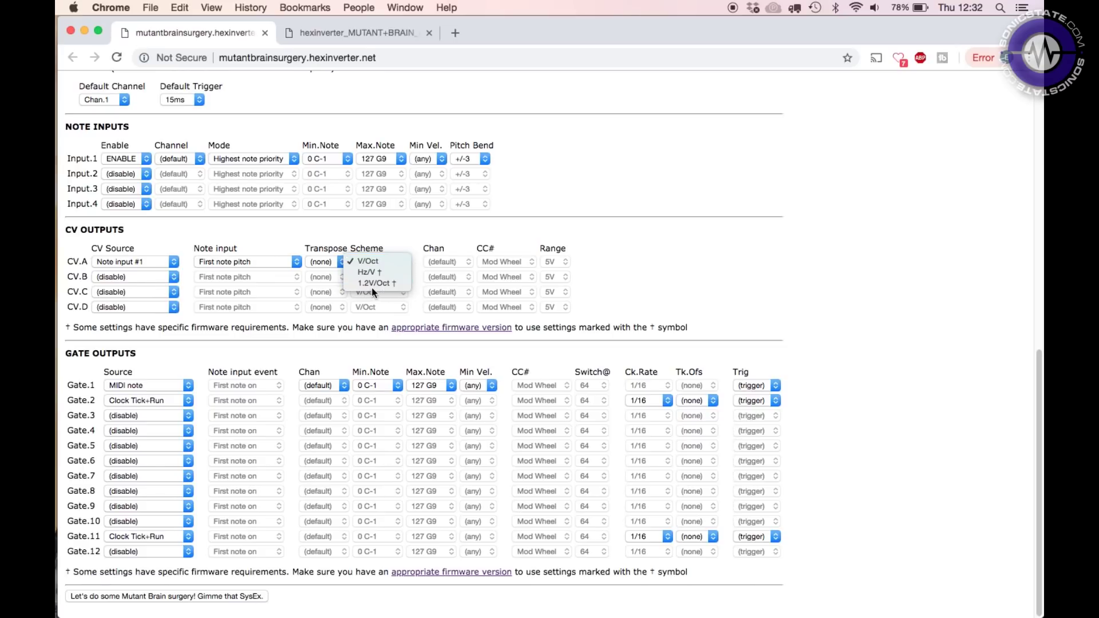
left_click(465, 232)
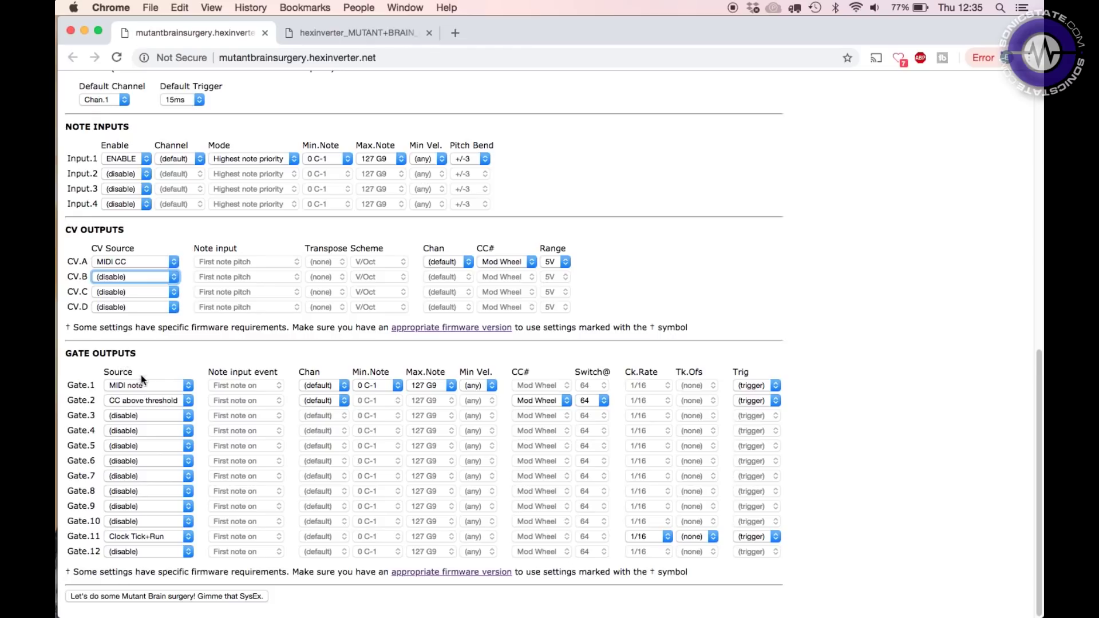
Step: Keep Gate.1 on MIDI note as its source, outputting a trigger
left_click(183, 383)
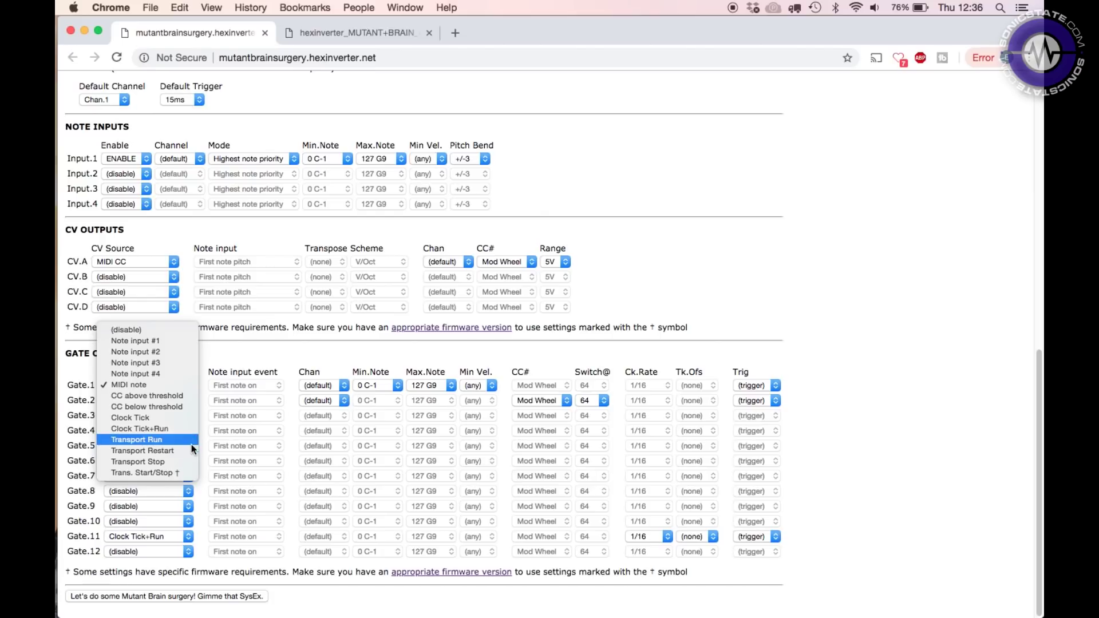
left_click(190, 385)
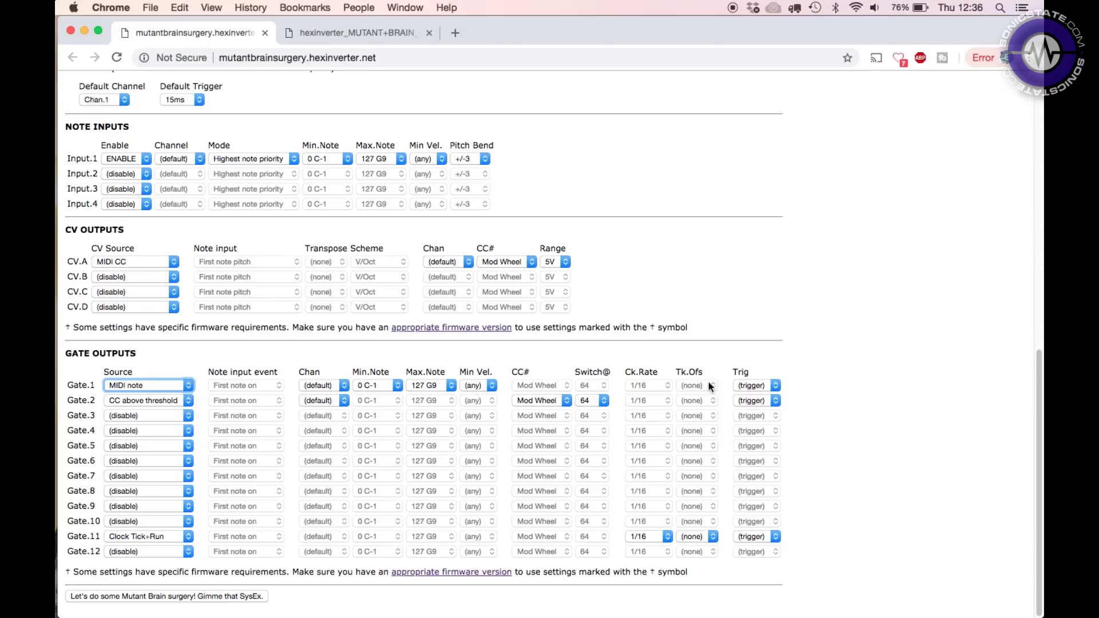
left_click(777, 386)
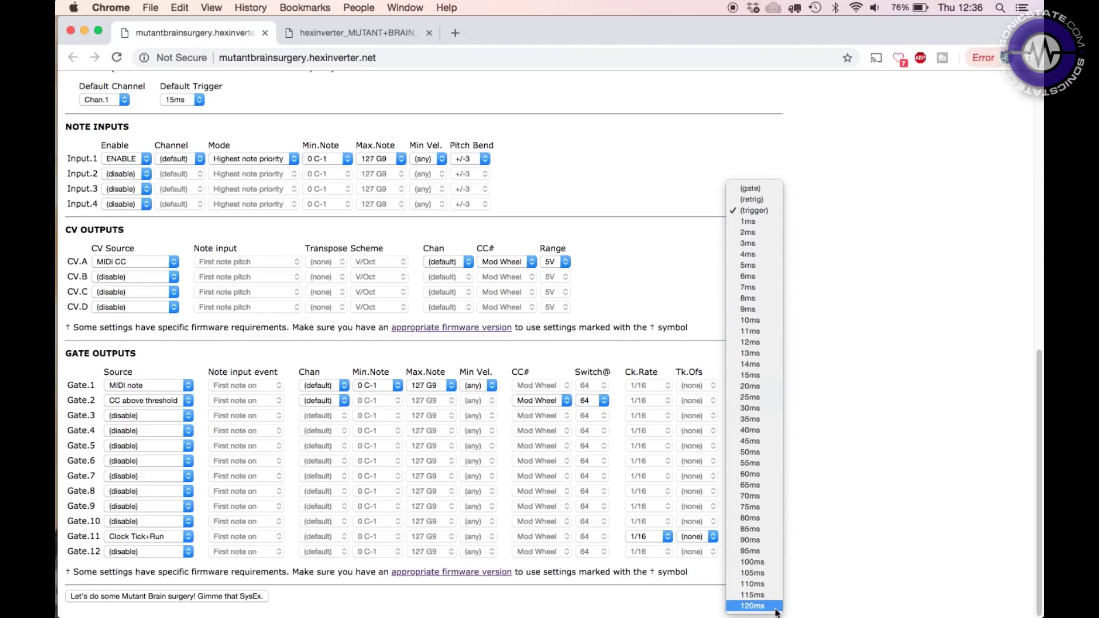
left_click(766, 217)
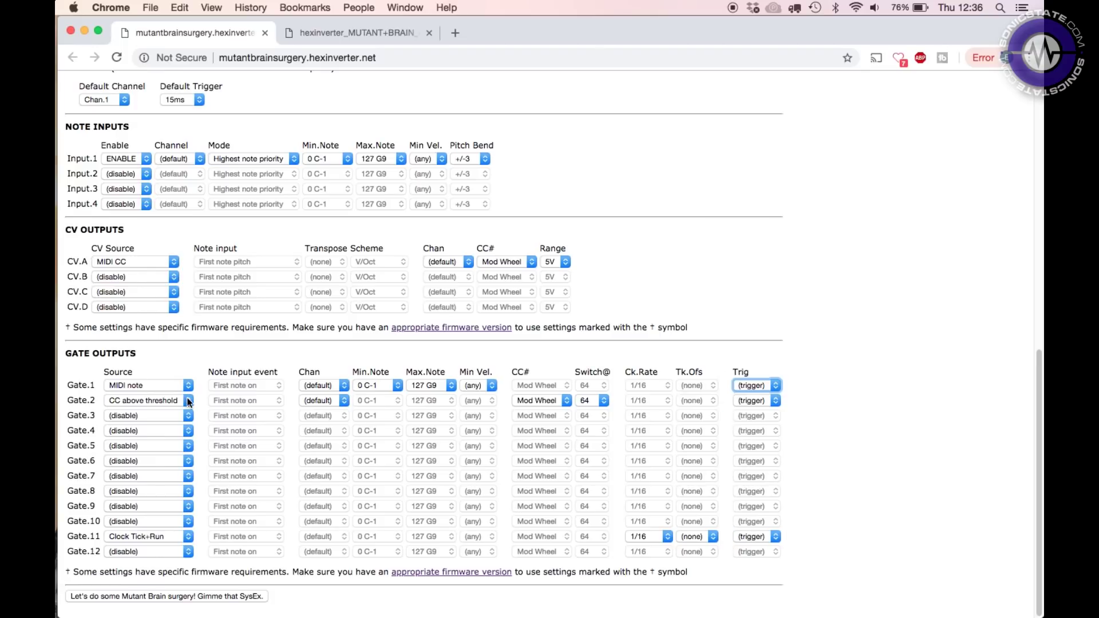
Step: Keep Gate.2's source as CC above threshold, watching the Mod Wheel controller
left_click(137, 401)
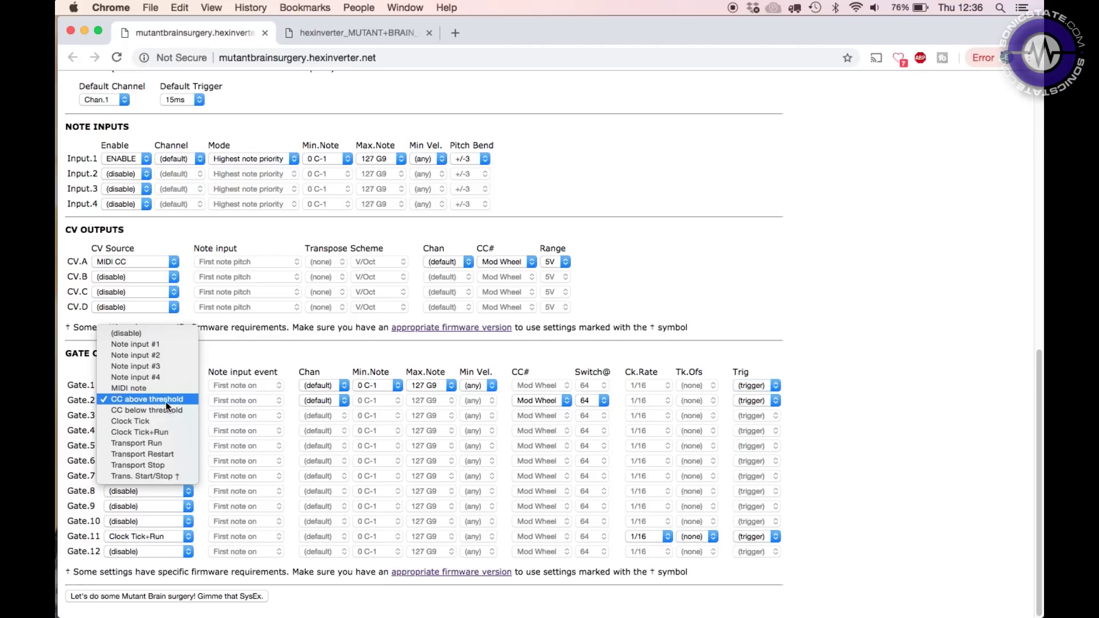
left_click(268, 345)
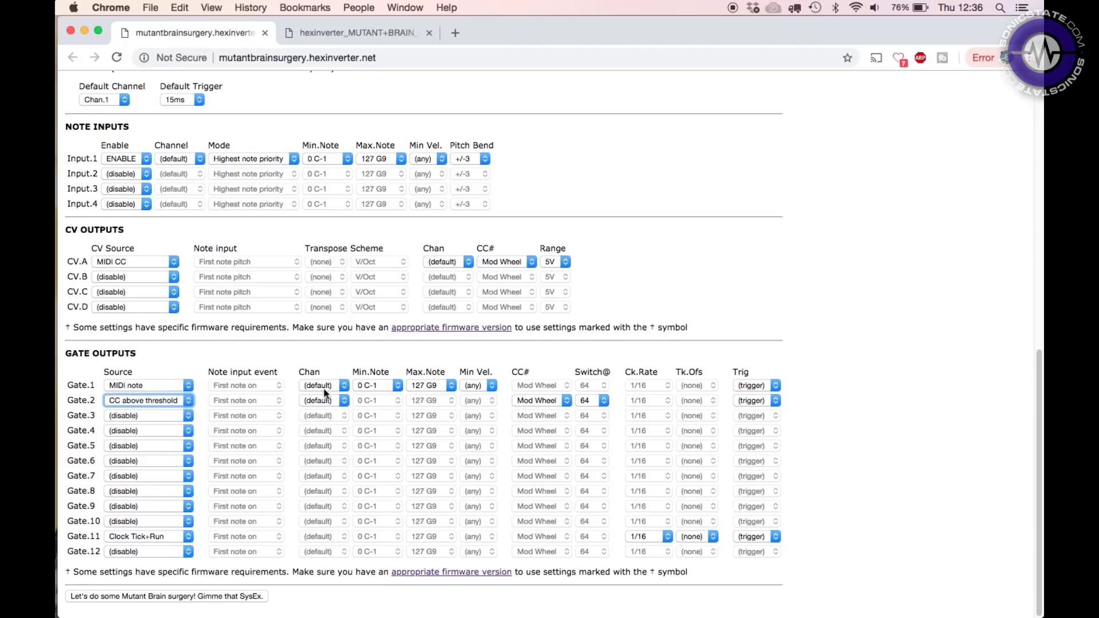
left_click(567, 401)
scroll(562, 420, "down", 5)
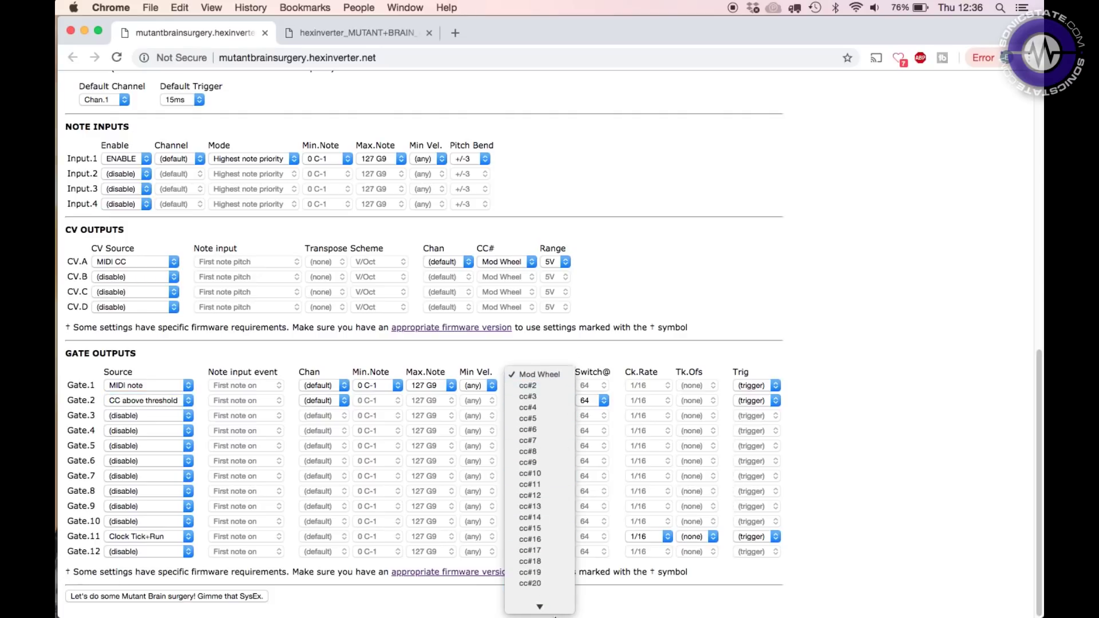
scroll(539, 535, "down", 10)
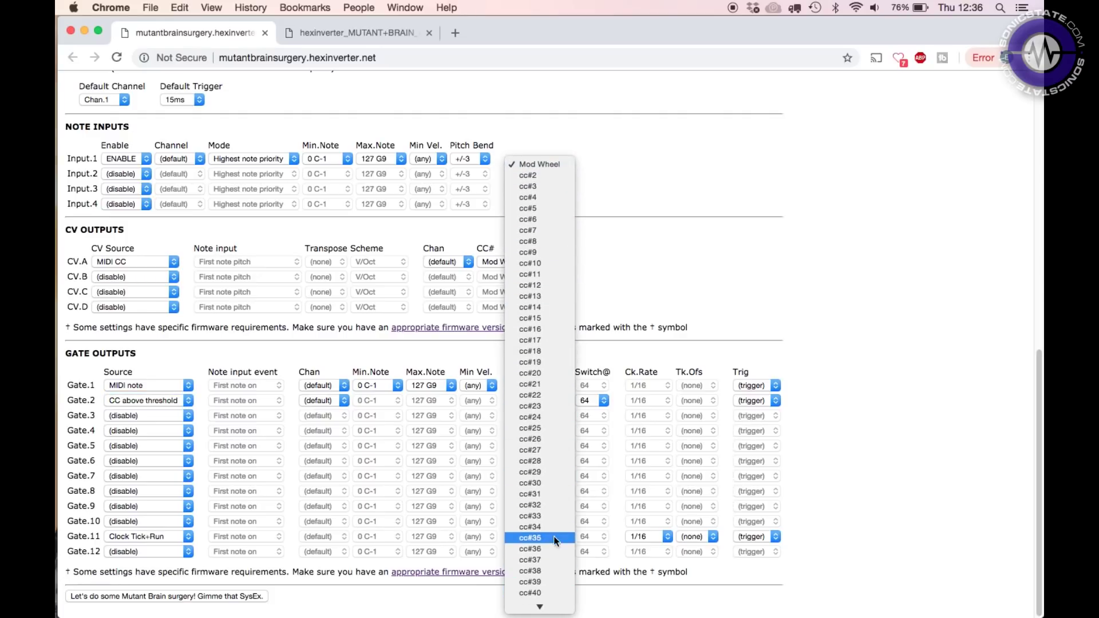
left_click(658, 321)
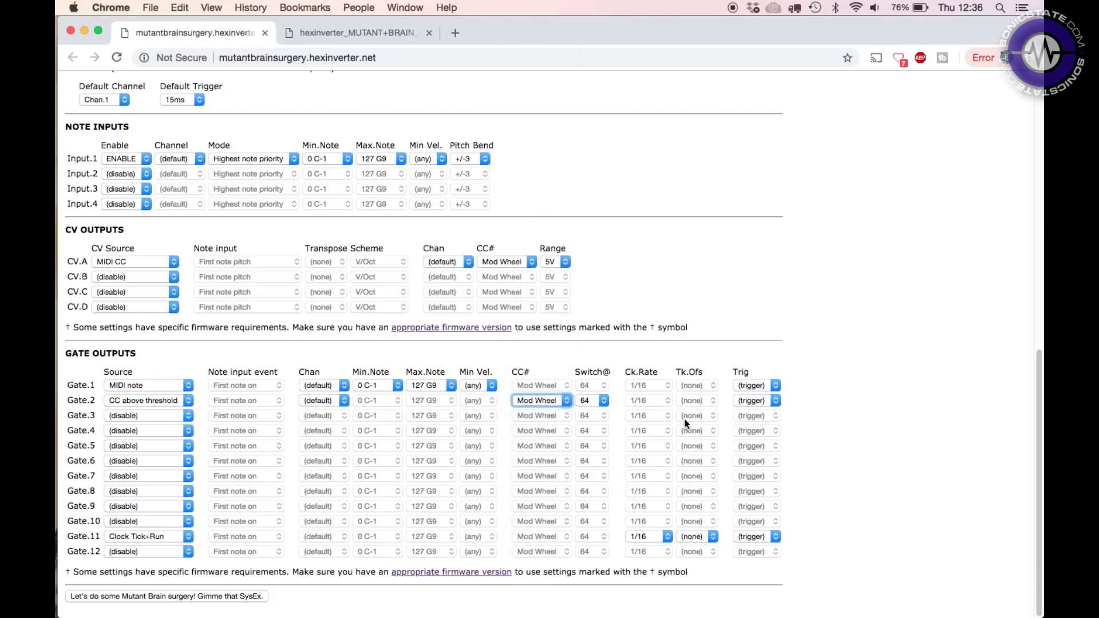
Step: Keep Gate.2's switch threshold at 64 and its output as a trigger
left_click(603, 401)
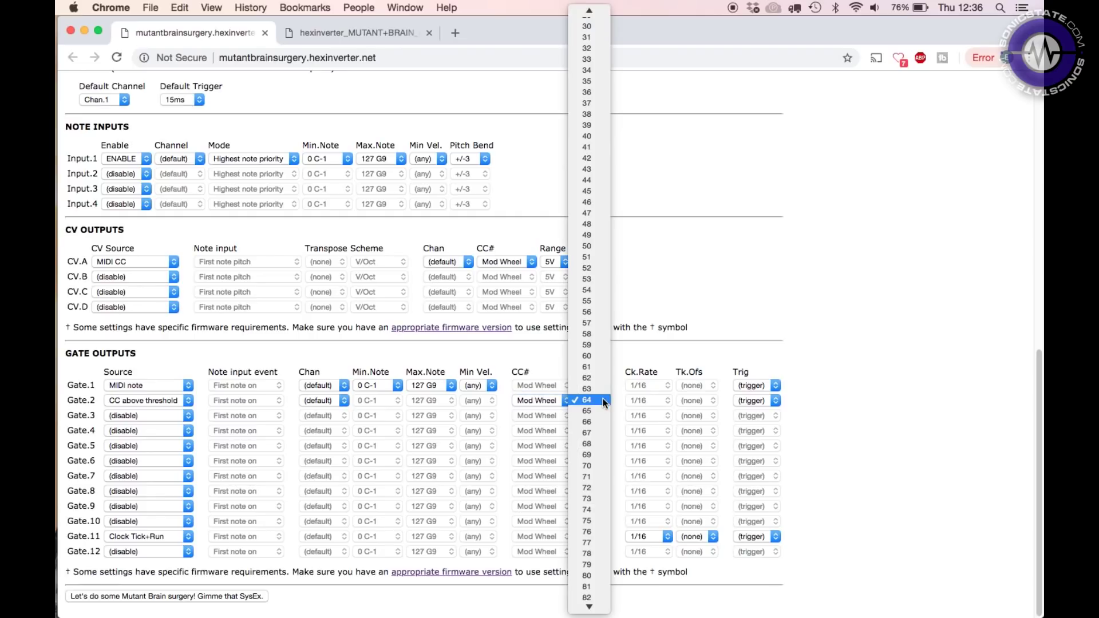
left_click(690, 366)
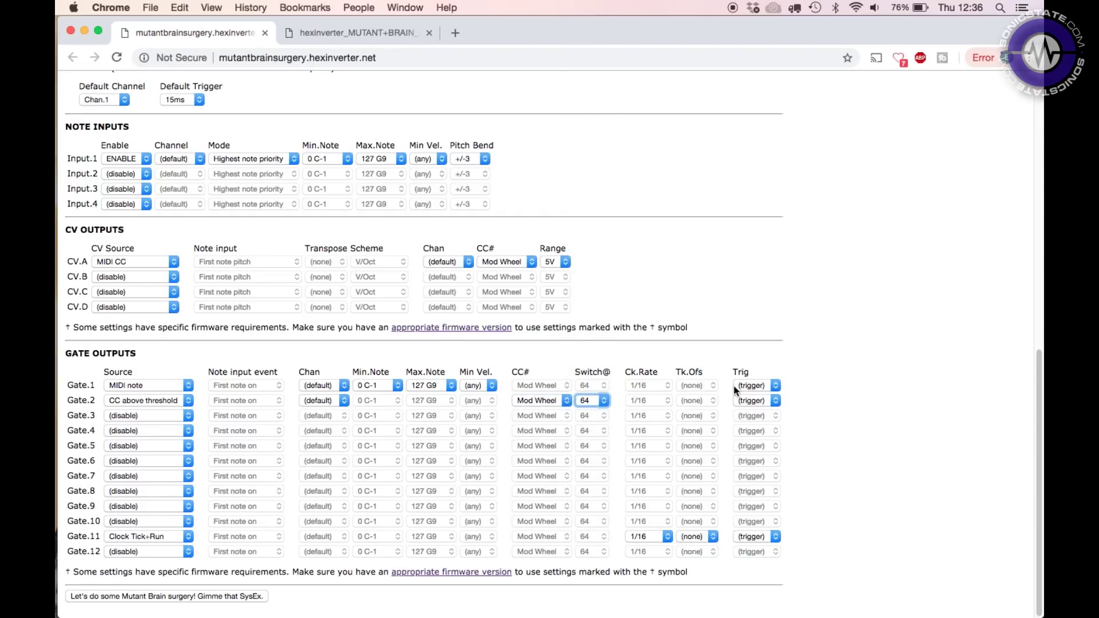
left_click(753, 400)
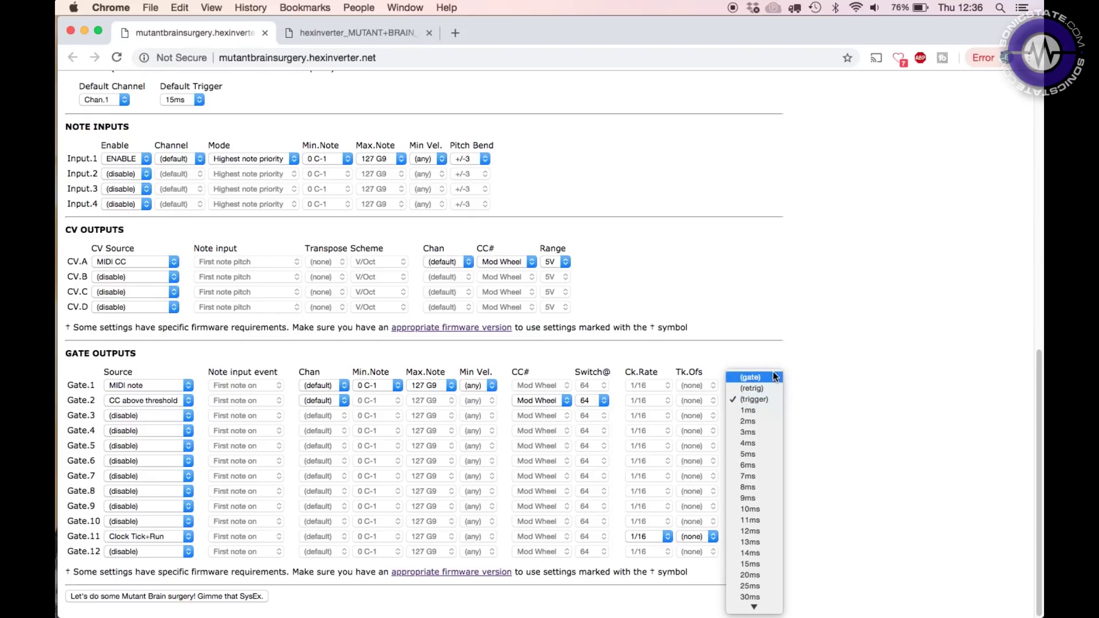
scroll(774, 435, "down", 1)
left_click(856, 517)
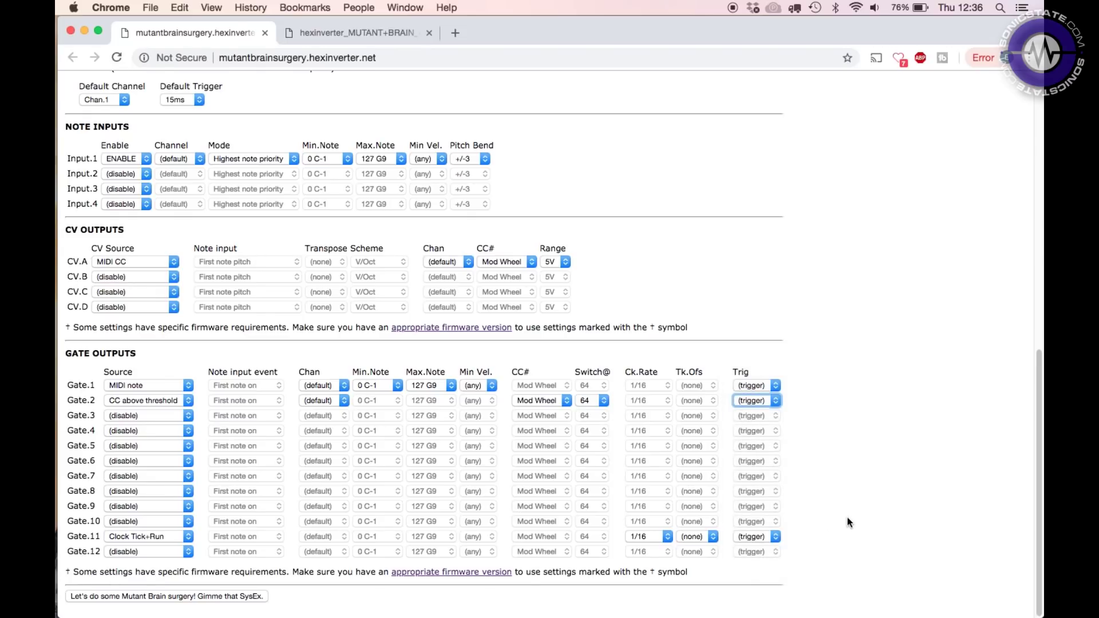
Step: Set Gate.3's source to Clock Tick with a 1/16 clock rate
left_click(167, 410)
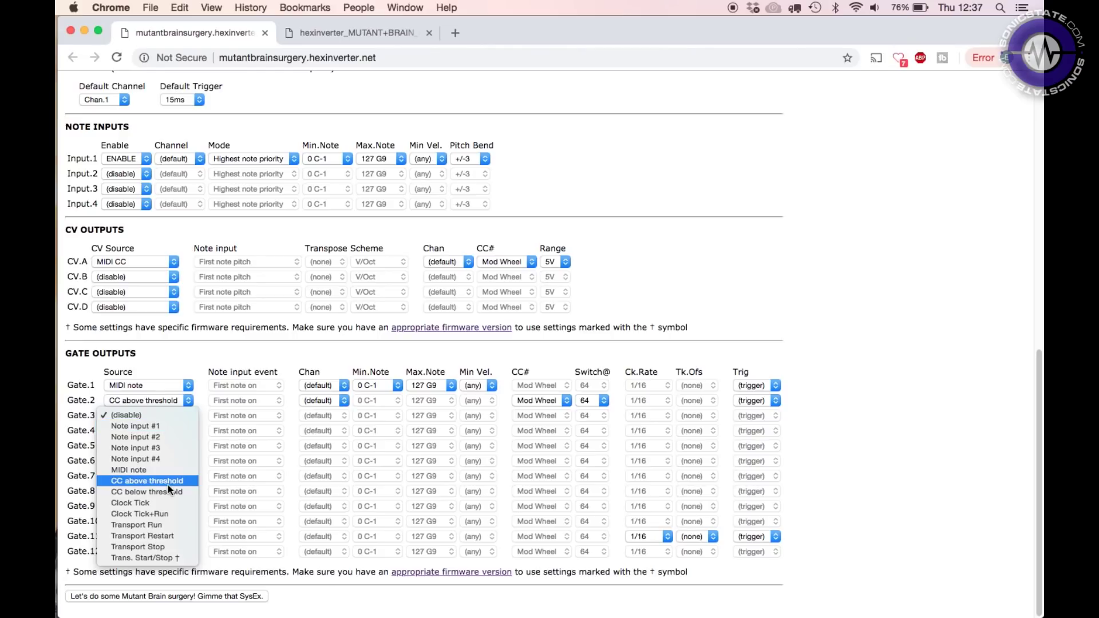
left_click(167, 503)
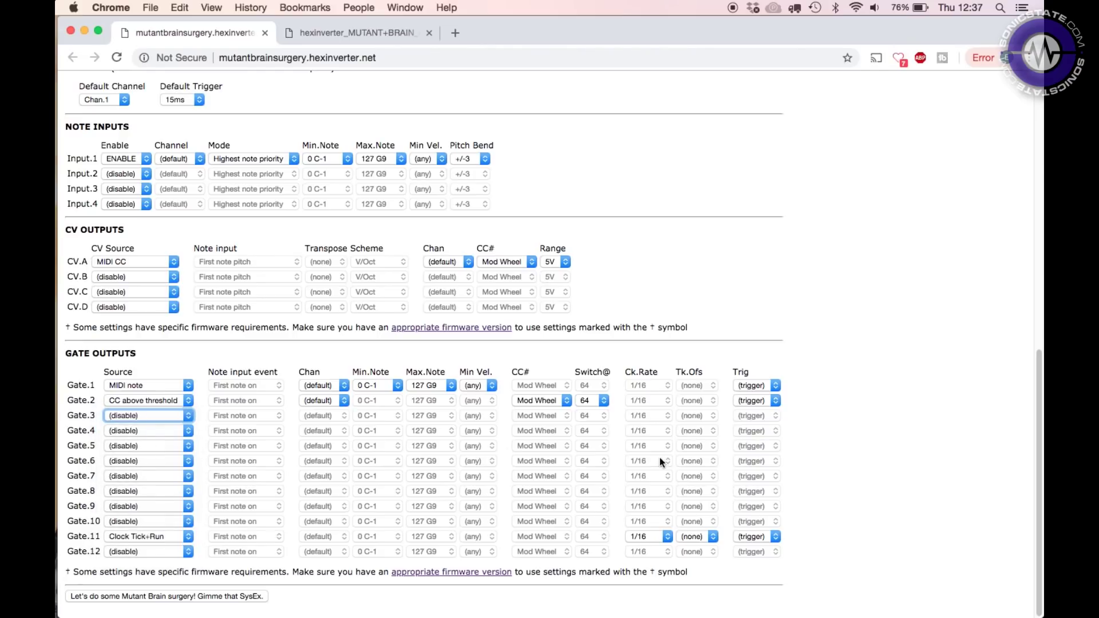
left_click(663, 416)
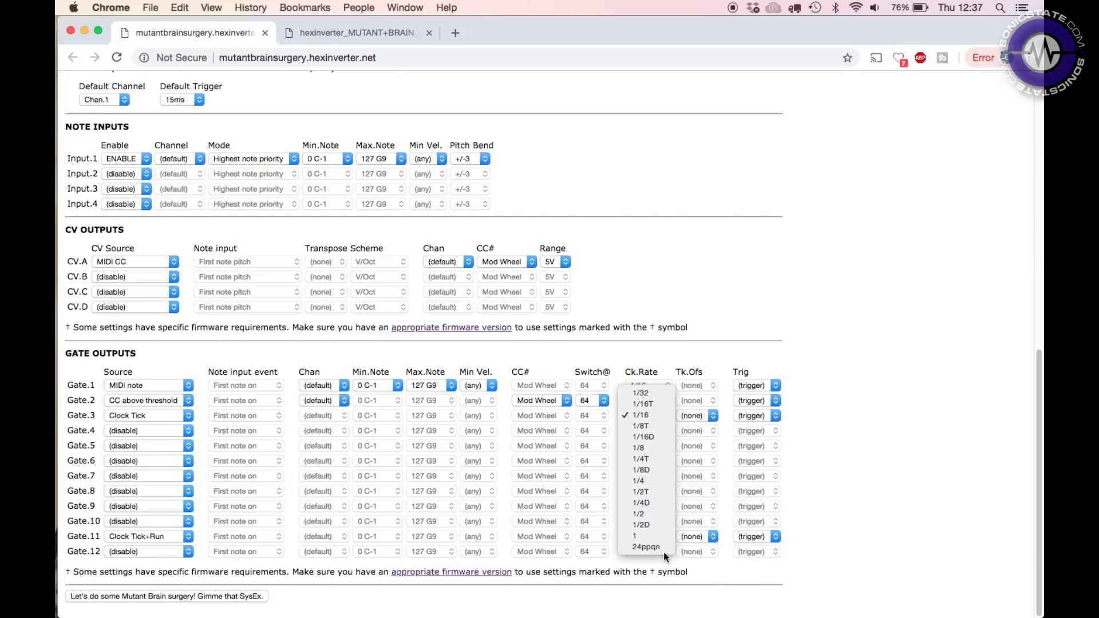
left_click(810, 476)
left_click(173, 414)
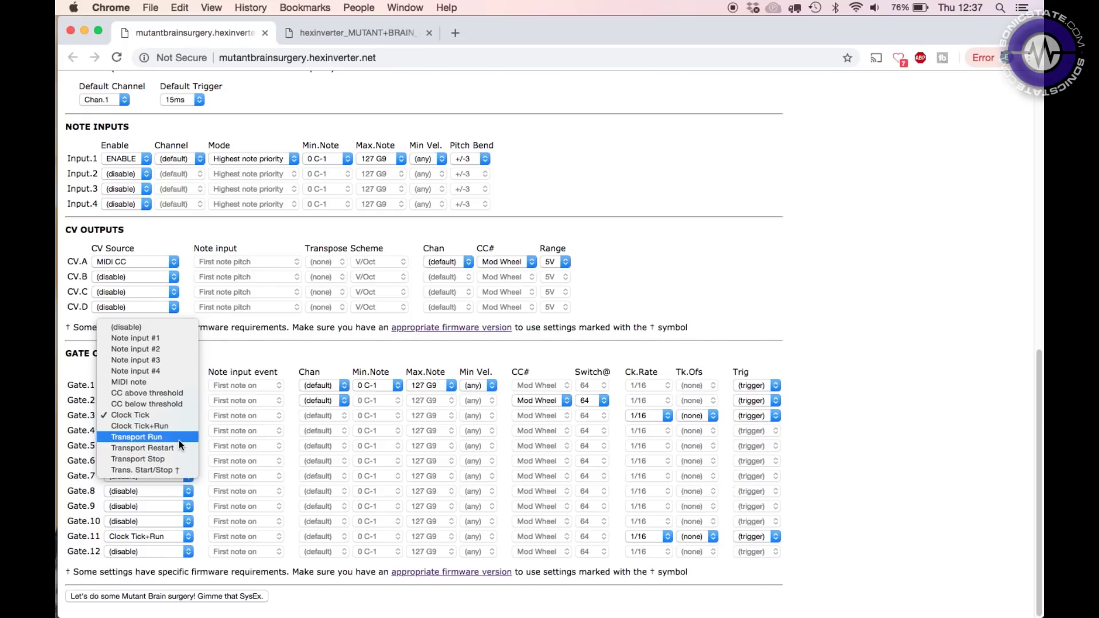
left_click(236, 362)
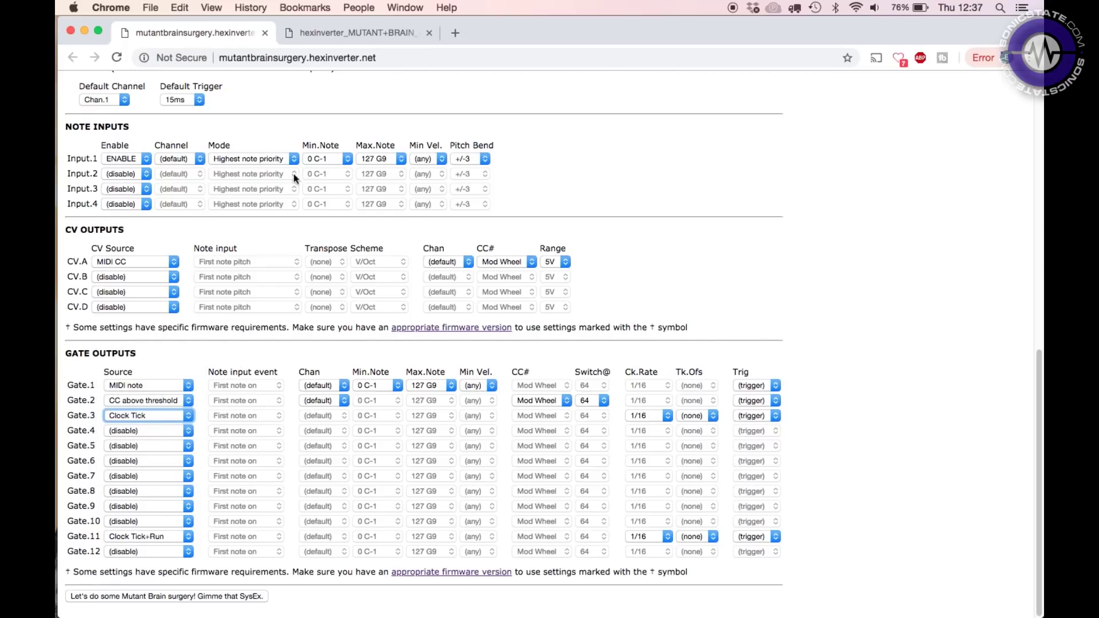
scroll(659, 322, "up", 5)
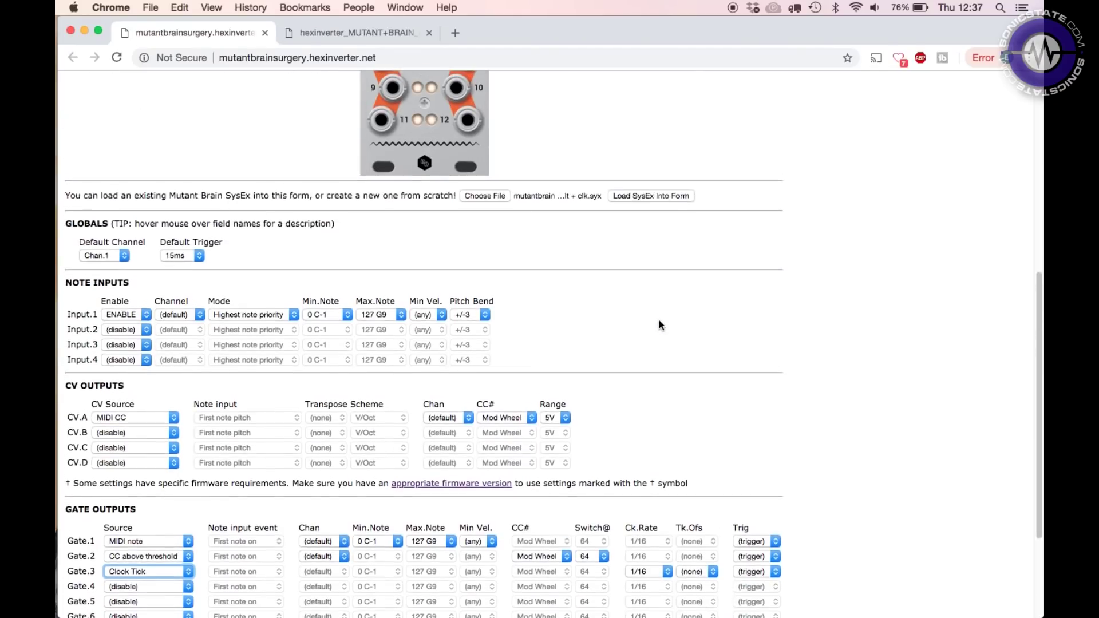
Step: Load mutantbrain default + clk.syx from the Mutant Brain patch folder into the form
scroll(659, 320, "up", 7)
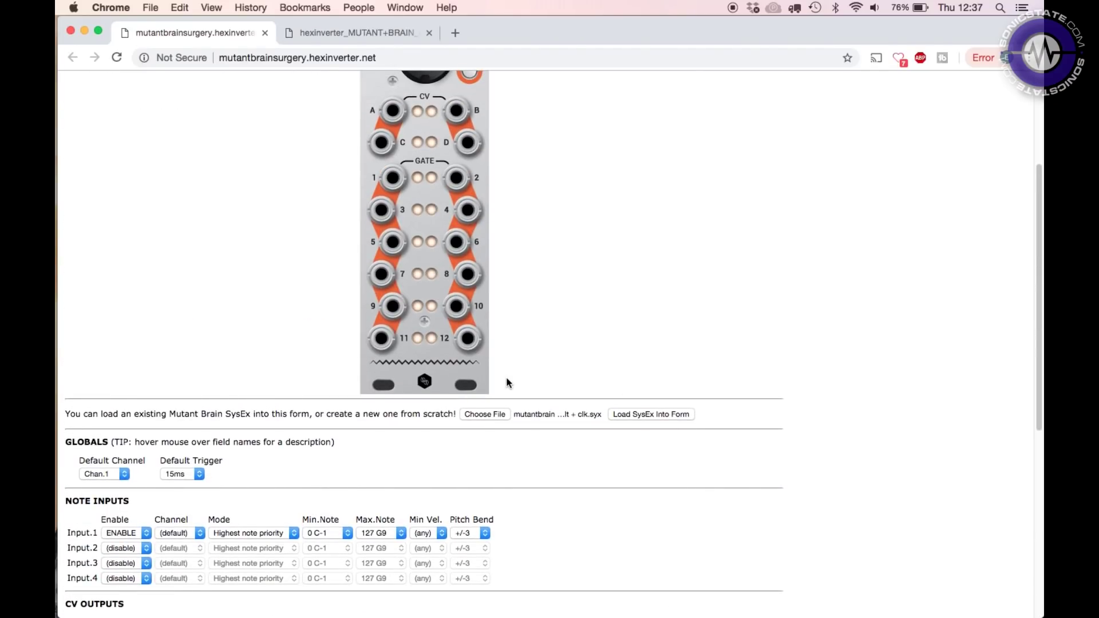
left_click(491, 414)
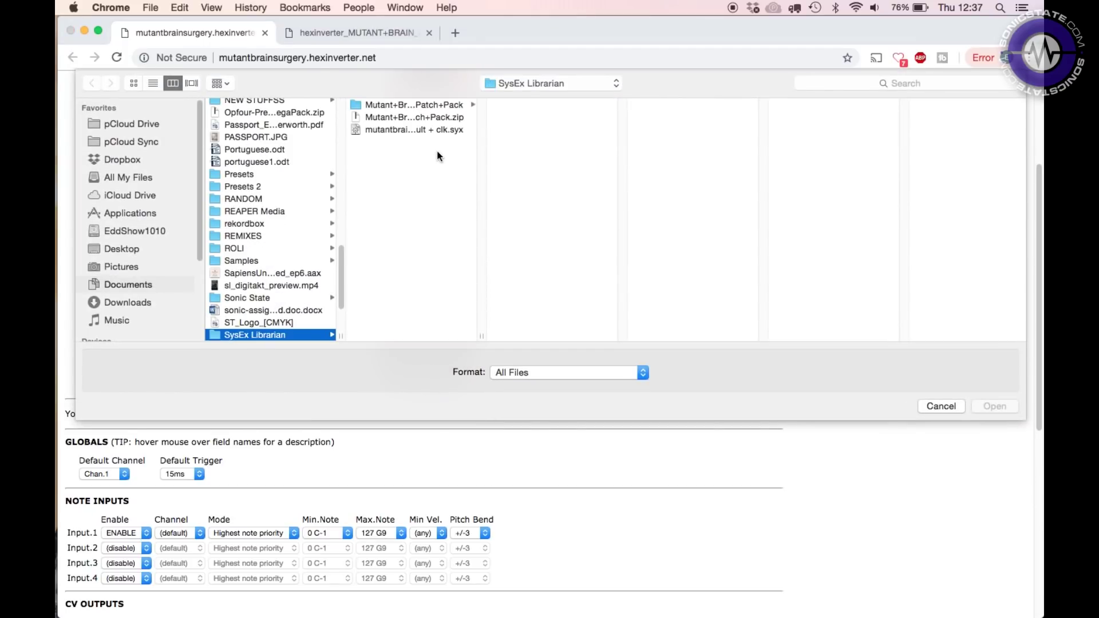
left_click(454, 106)
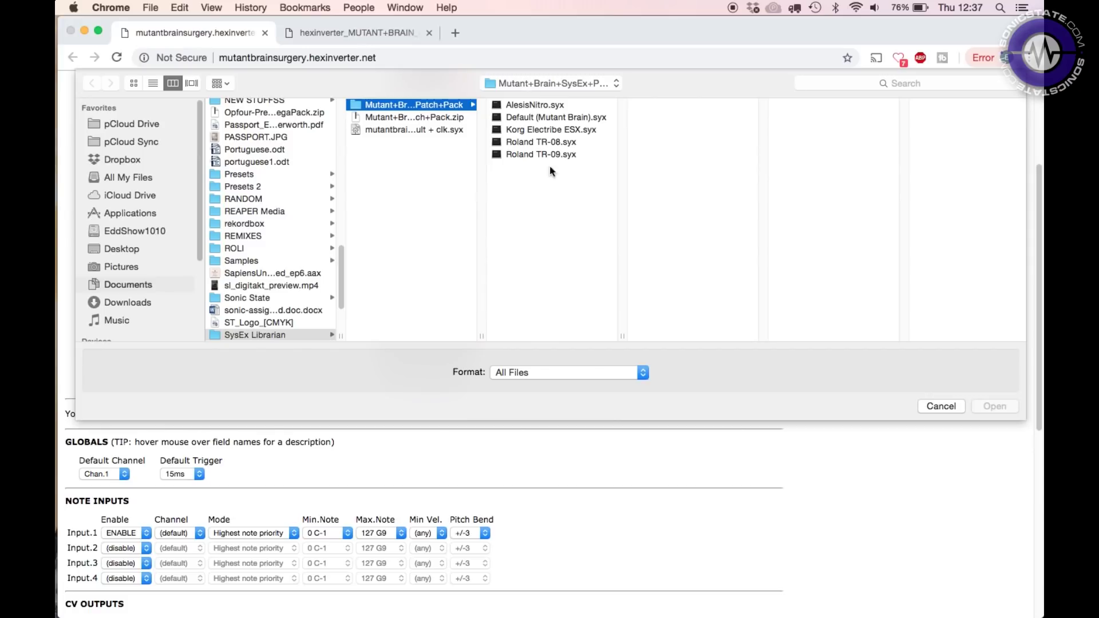
left_click(440, 132)
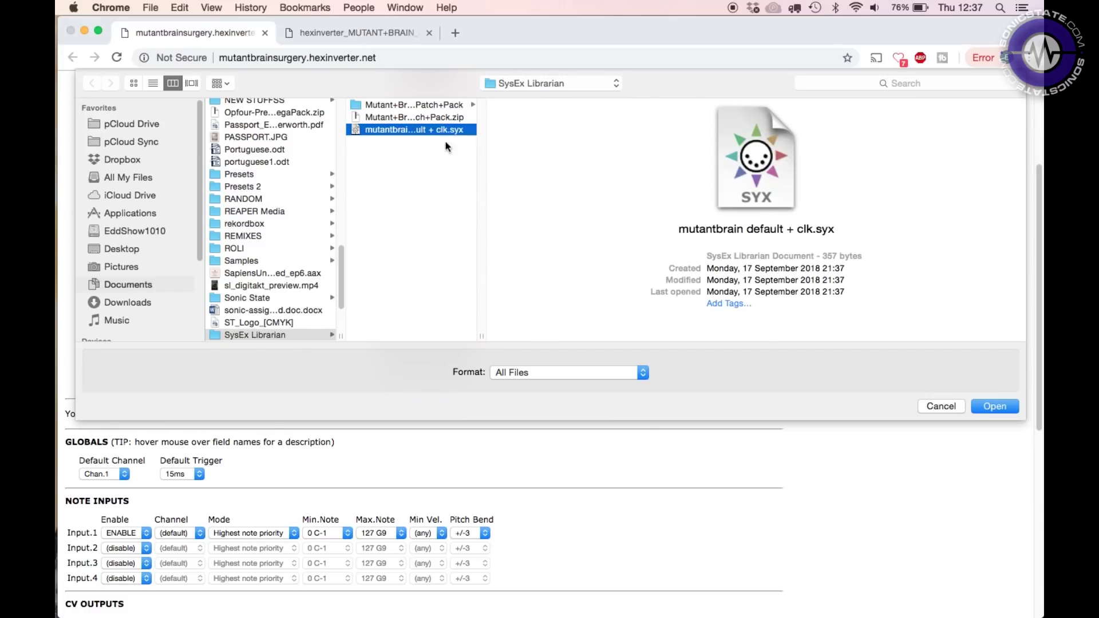
left_click(984, 403)
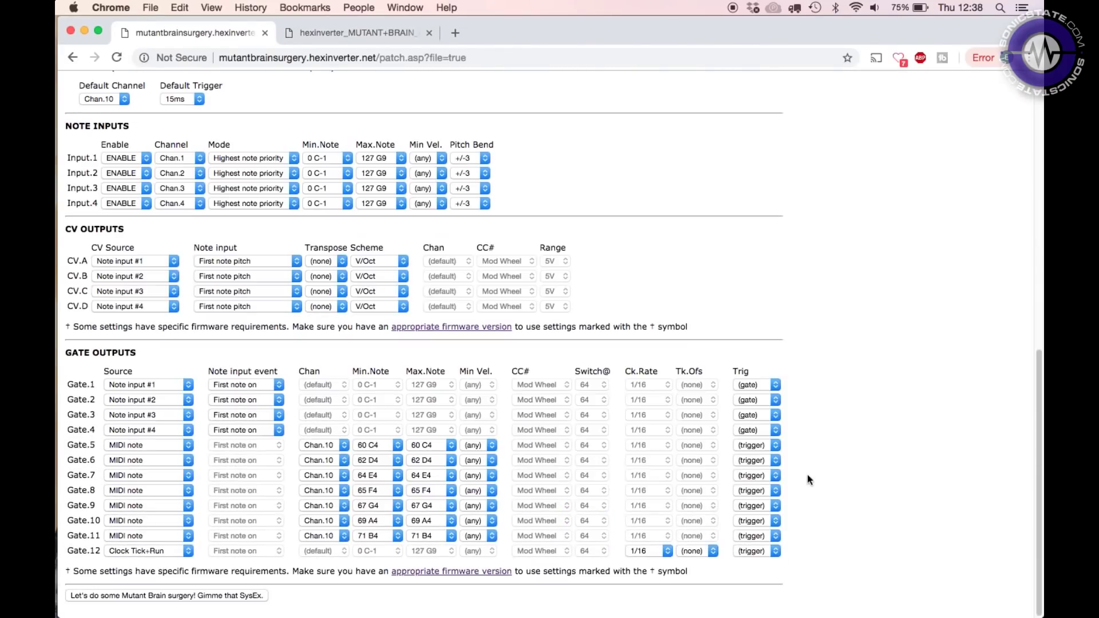
Step: Export the patch as mutantbrain.syx and switch to SysEx Librarian
left_click(170, 599)
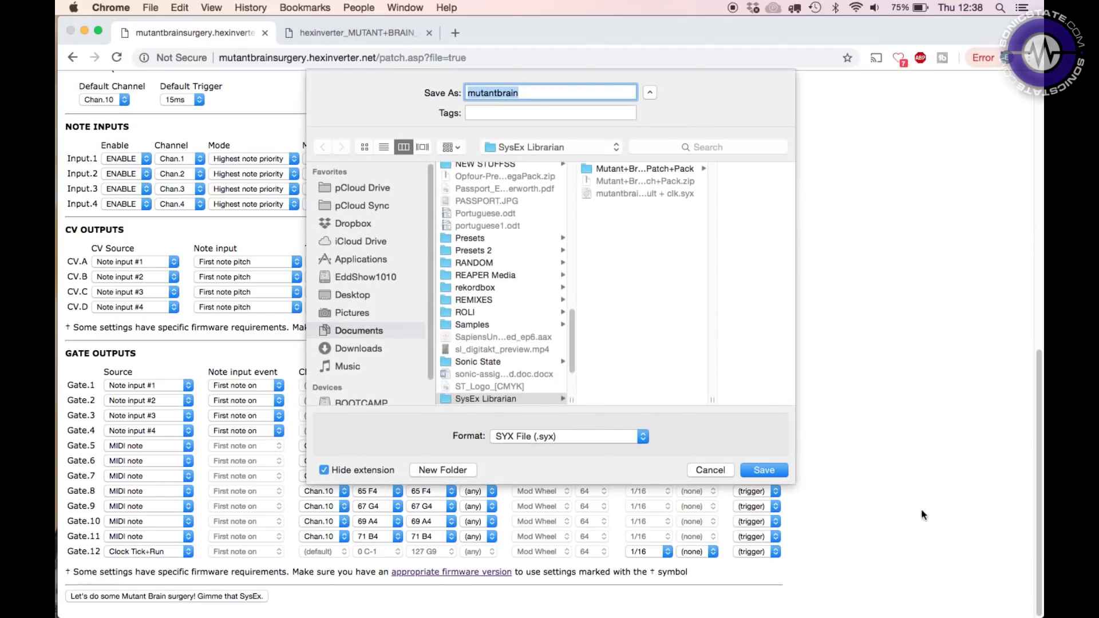
left_click(743, 467)
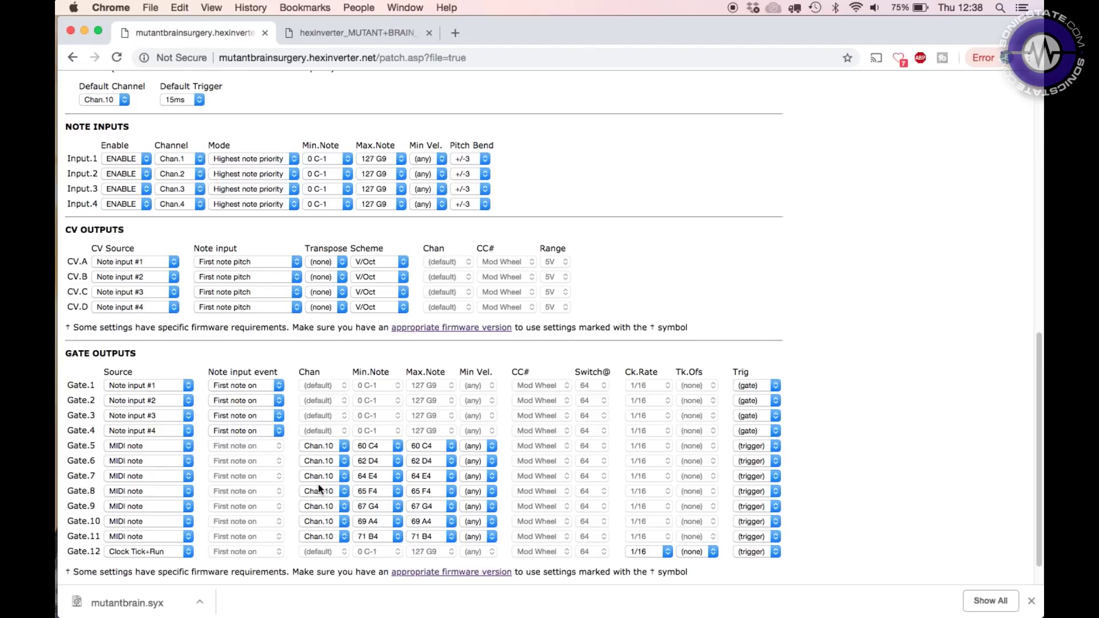
key("super+Tab")
key("super+Tab")
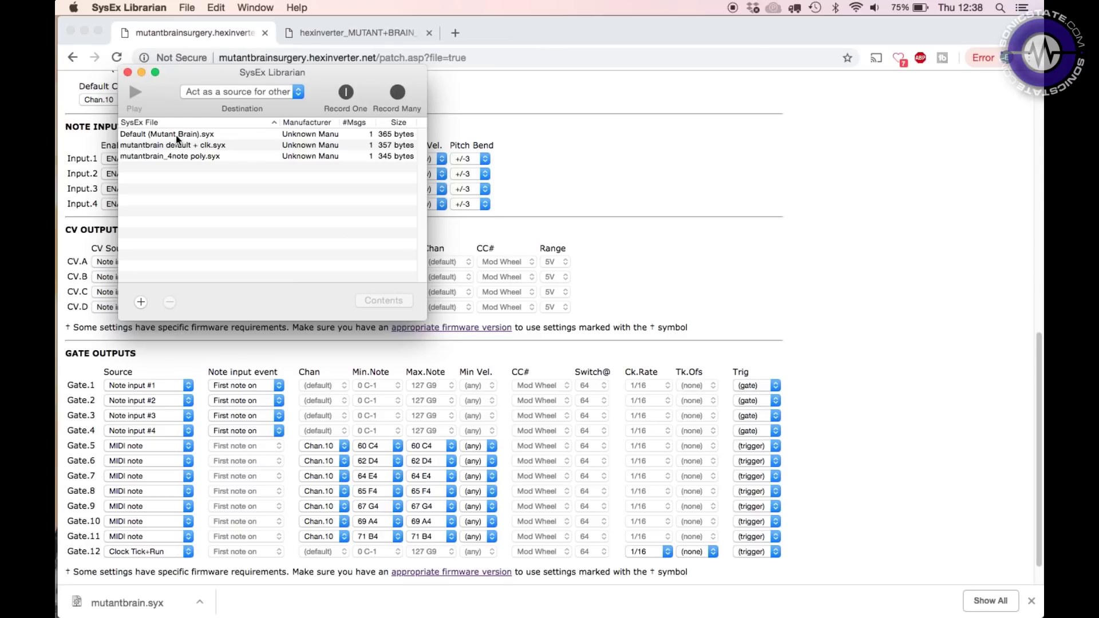
Step: Select the mutantbrain default + clk.syx patch, keeping destination 'Act as a source for other programs'
left_click(229, 149)
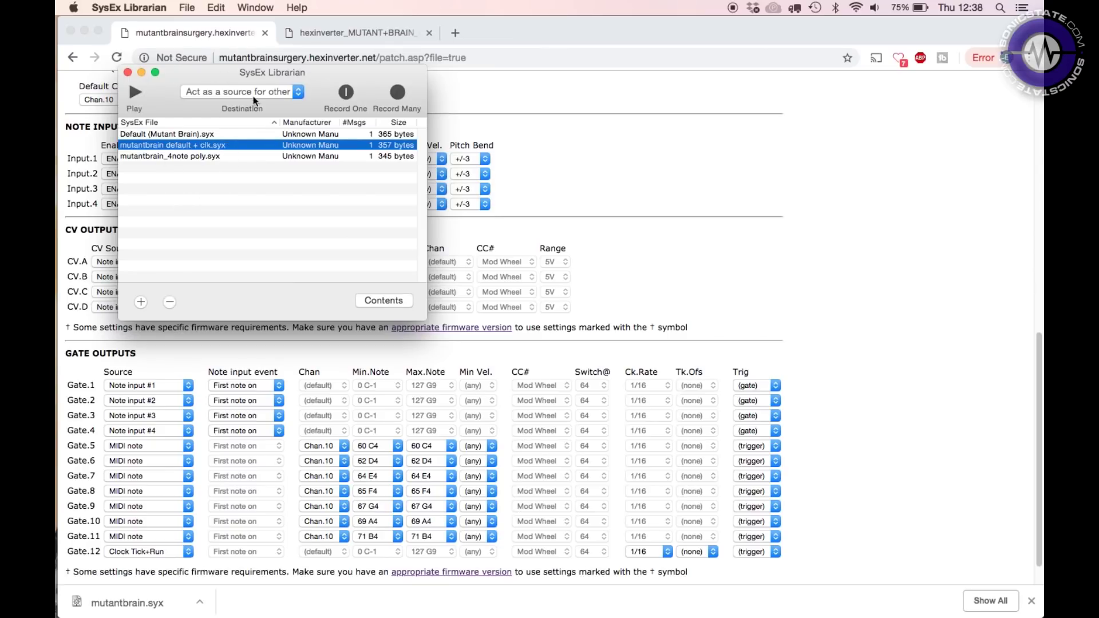
left_click(280, 93)
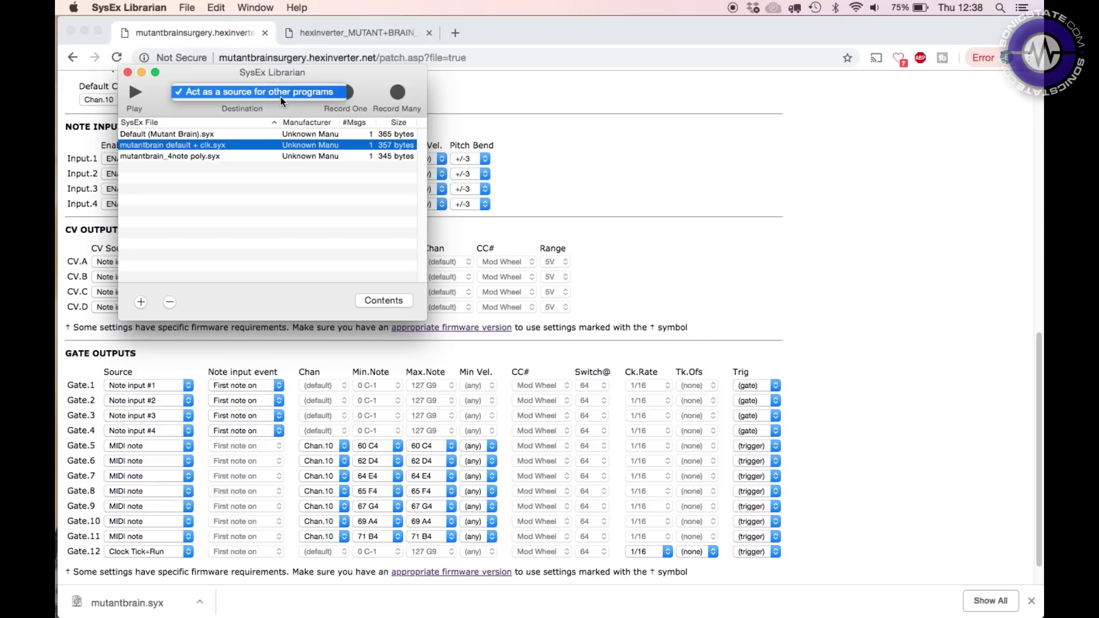
left_click(219, 78)
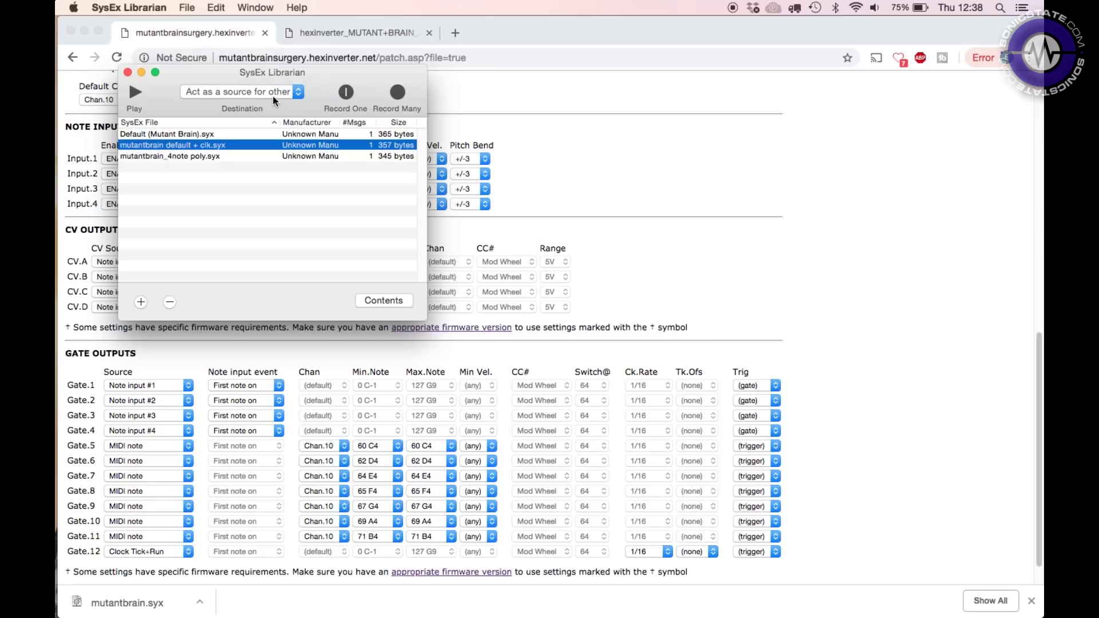